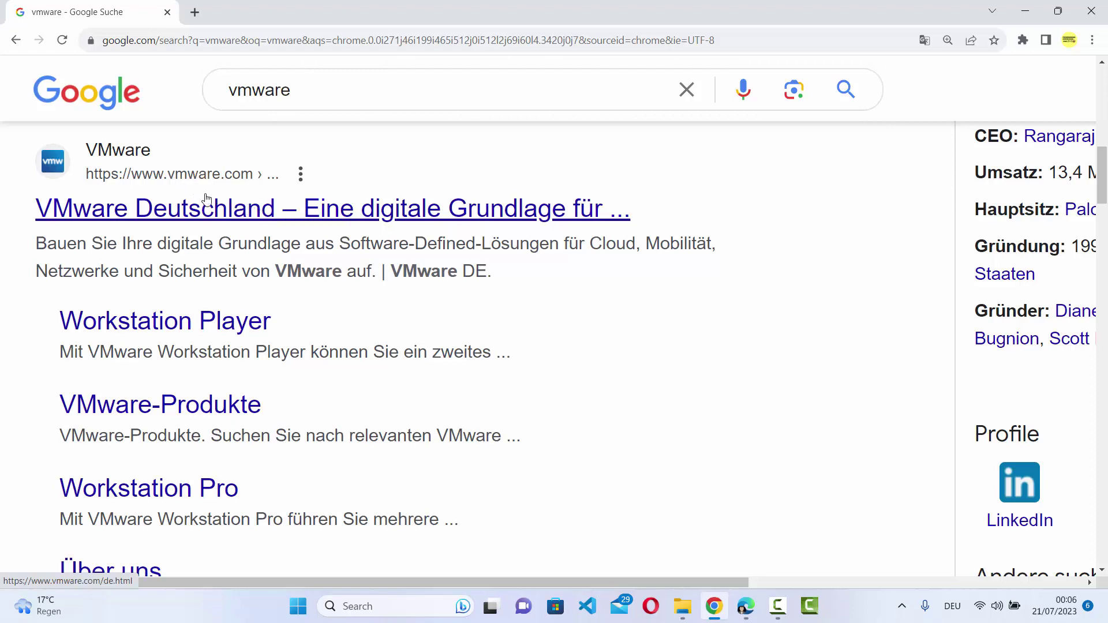
- Open the first Google result, 'VMware Deutschland', to reach vmware.com
left_click(239, 217)
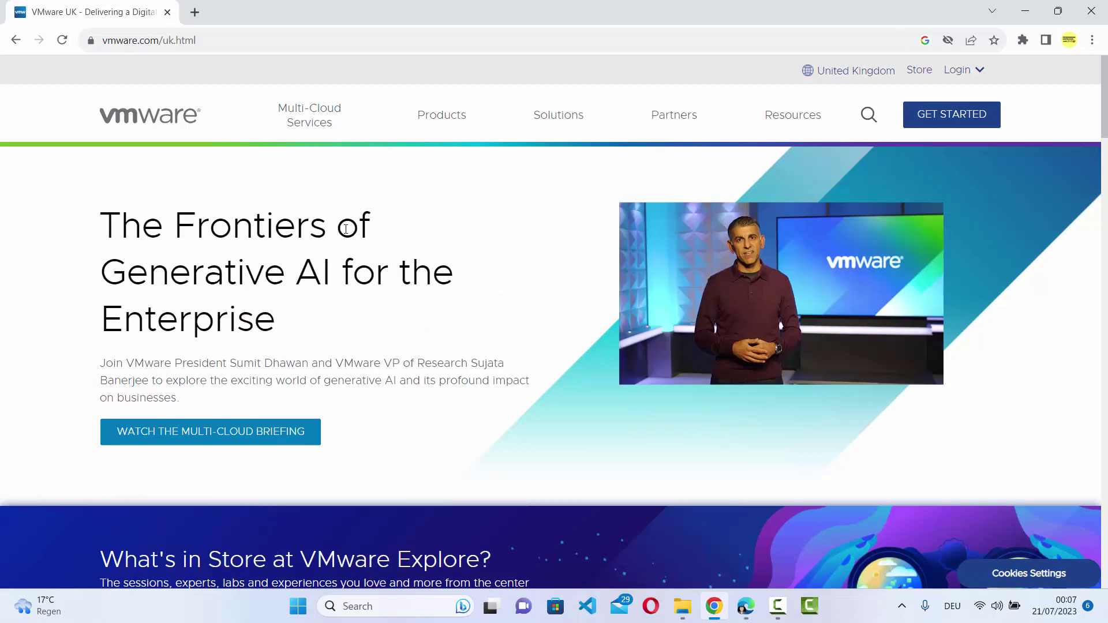
- Open Workstation Player from the Products menu's Desktop Hypervisor section
left_click(441, 119)
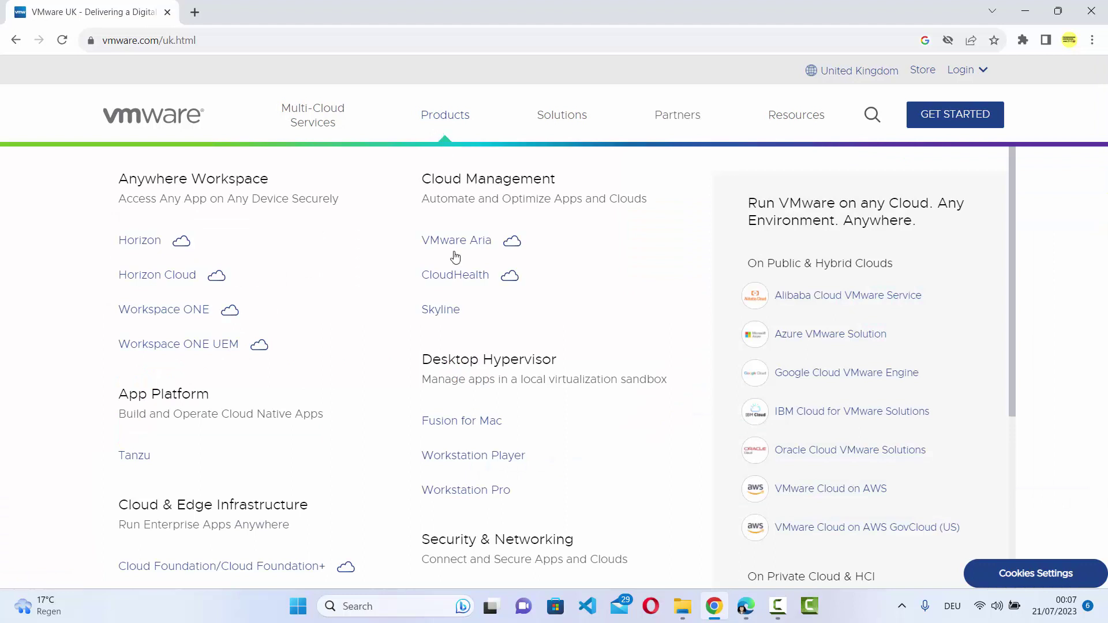
left_click(470, 469)
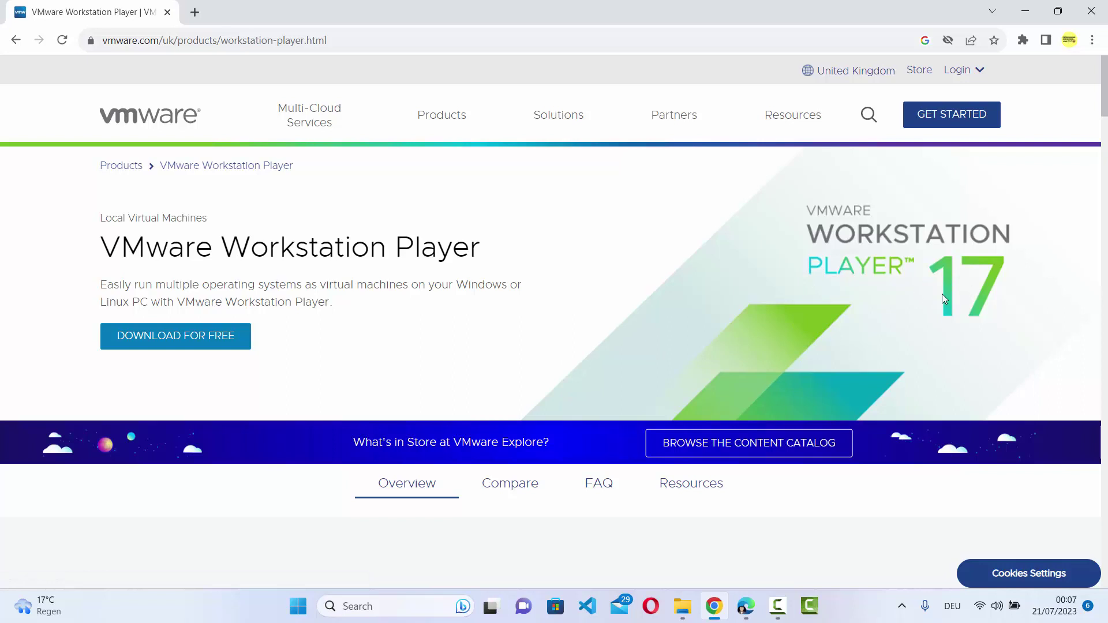
- Download the 17.0.2 Windows 64-bit installer VMware-player-full-17.0.2-21581411.exe
left_click(161, 344)
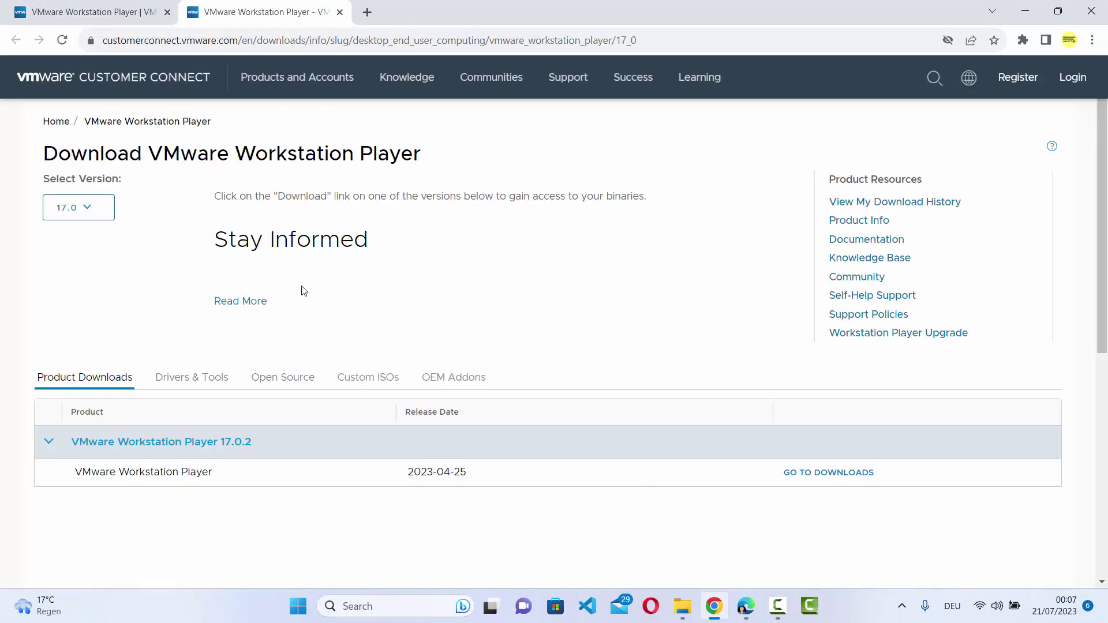
scroll(282, 288, "down", 2)
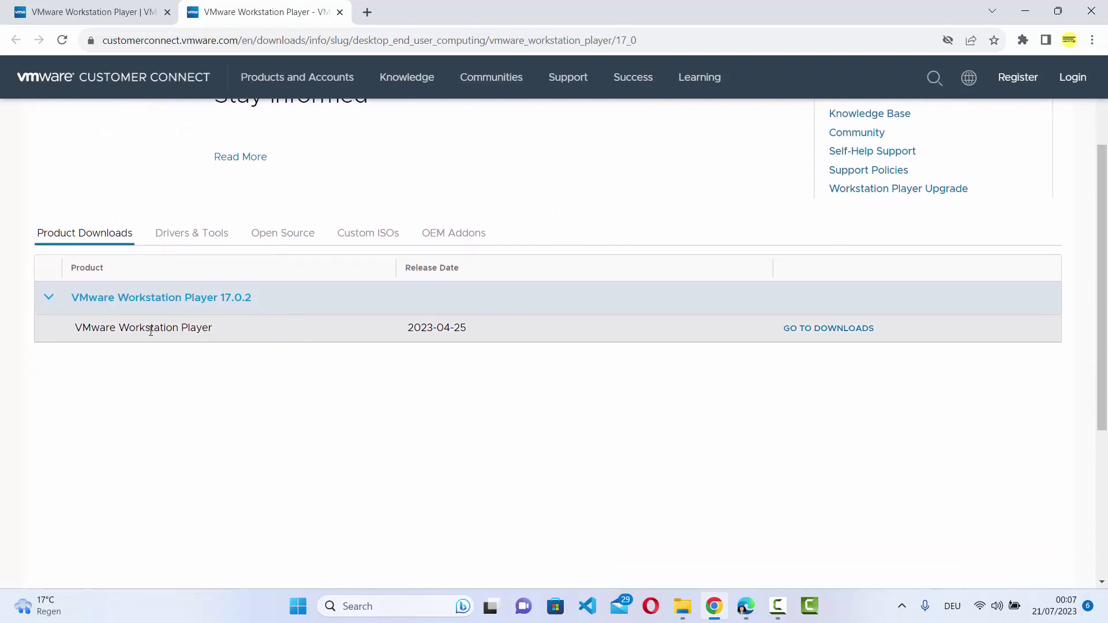
left_click(831, 333)
scroll(606, 326, "down", 3)
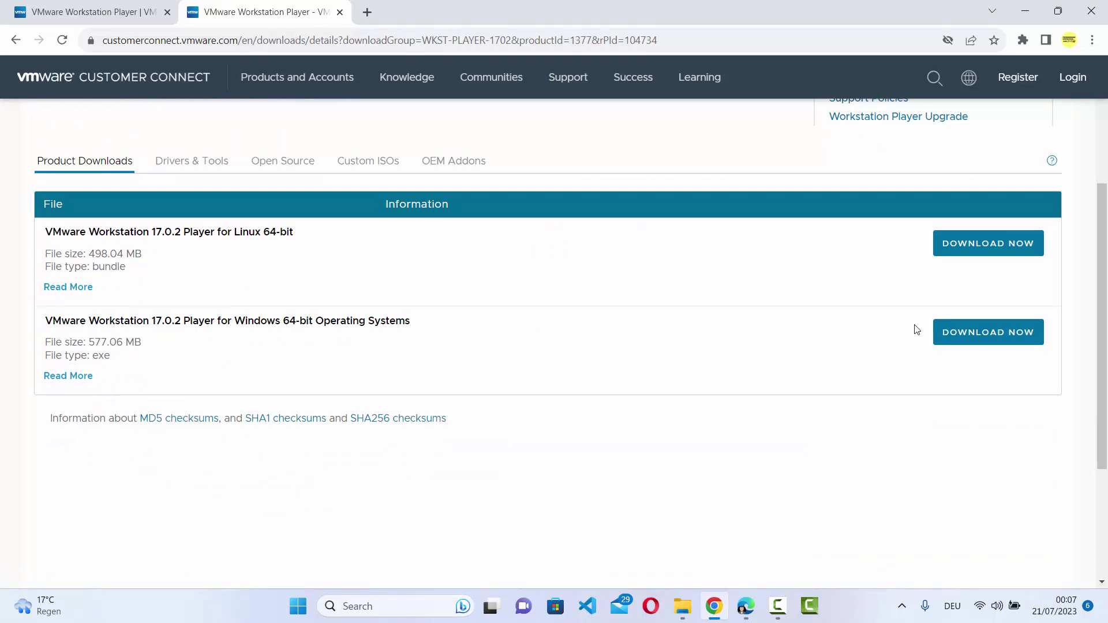
left_click(961, 339)
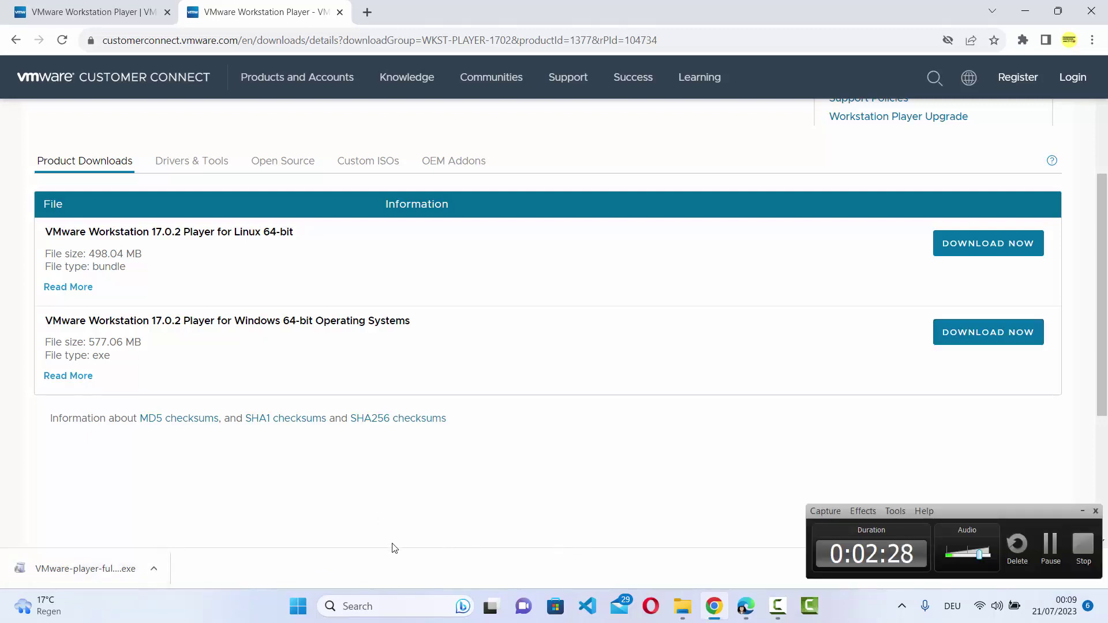
- Run the downloaded installer with 'Remove protection and open', then minimize Chrome
left_click(105, 569)
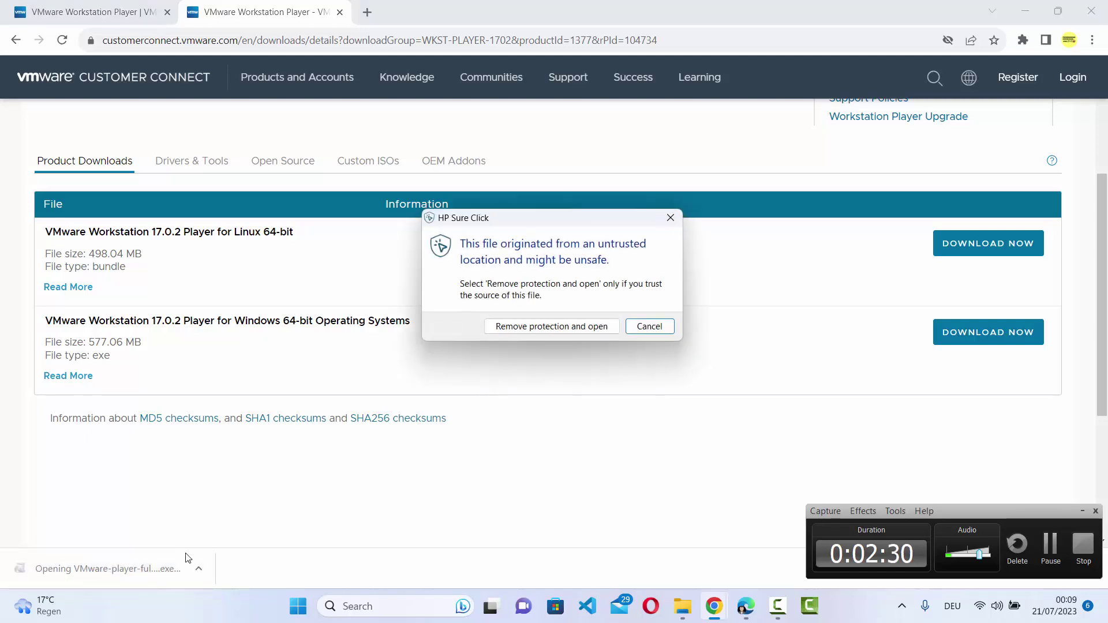
left_click(558, 327)
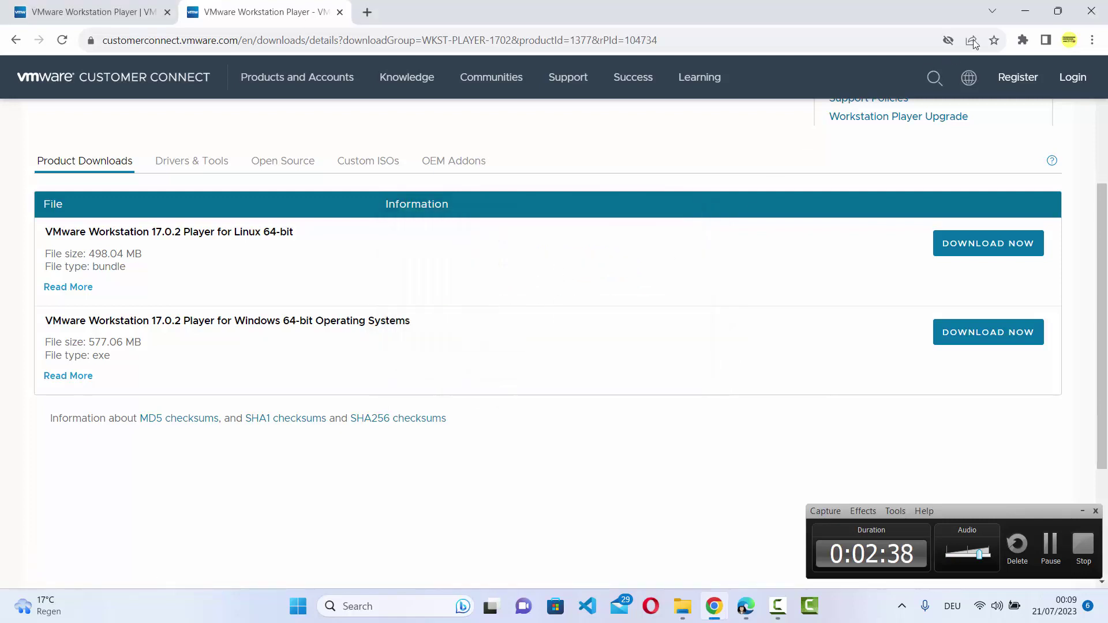
left_click(1020, 12)
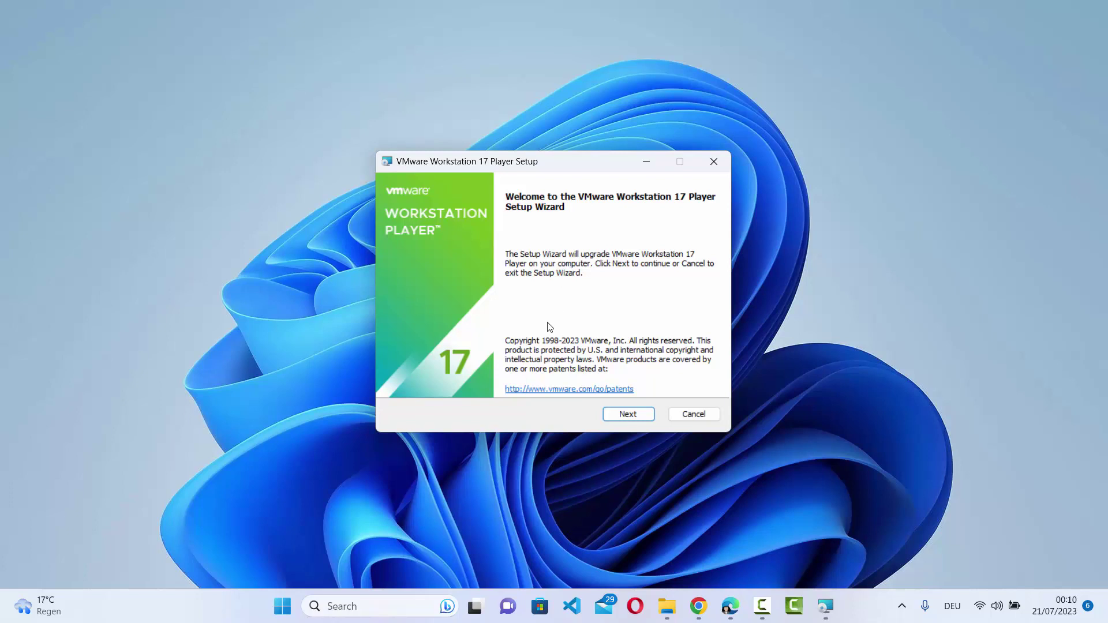
- Accept the license agreement terms and advance to Custom Setup (install path D:\vmware\)
left_click(616, 414)
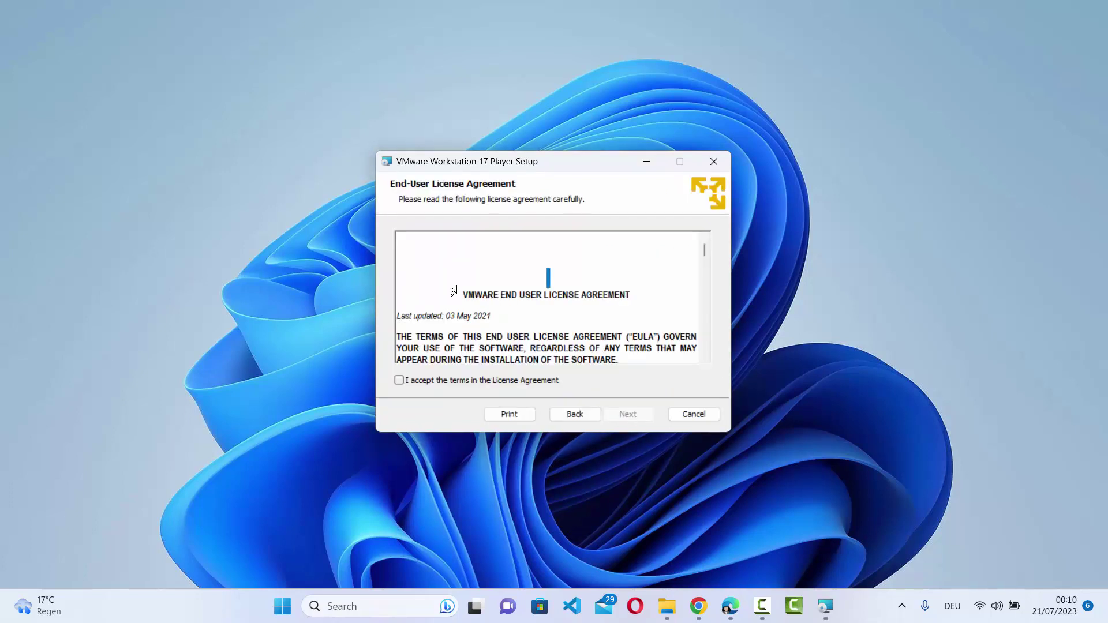
scroll(499, 288, "down", 15)
scroll(499, 288, "down", 20)
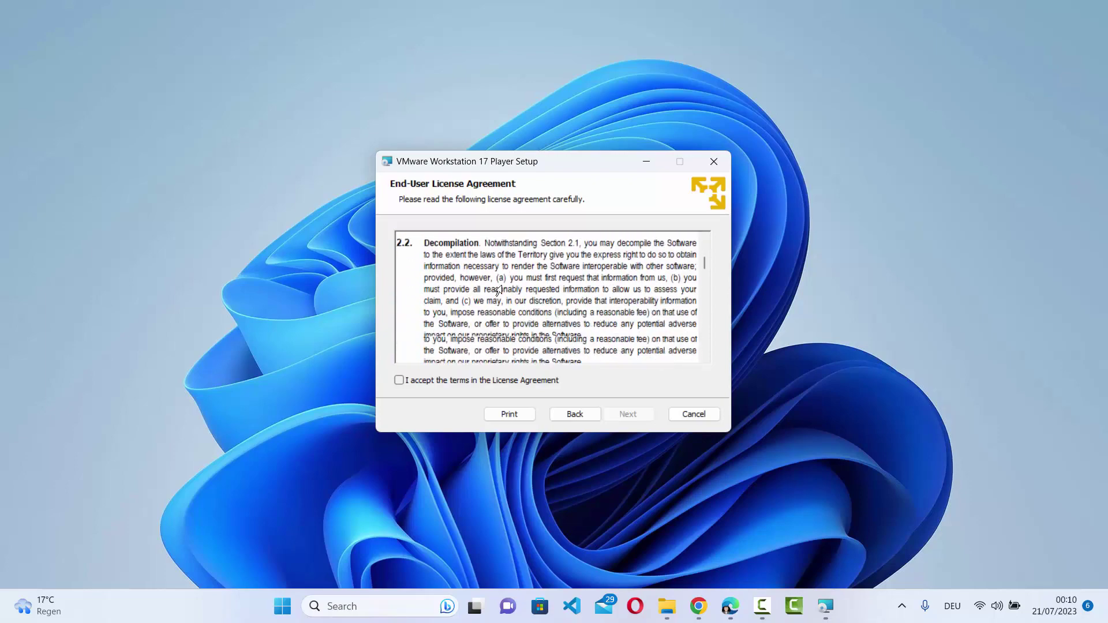
left_click(400, 383)
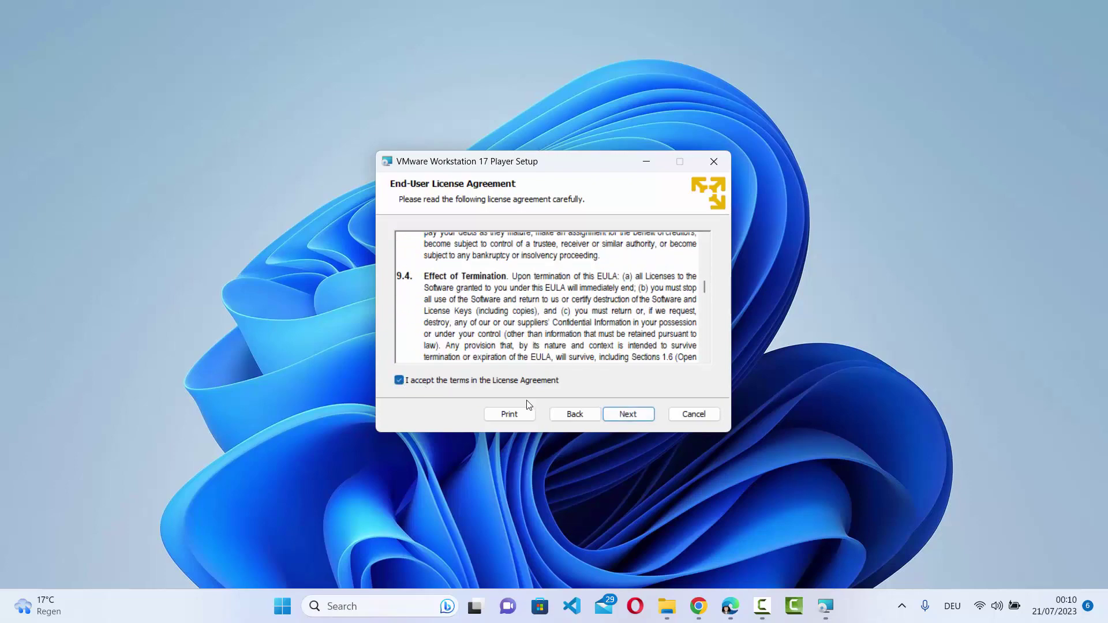
left_click(627, 414)
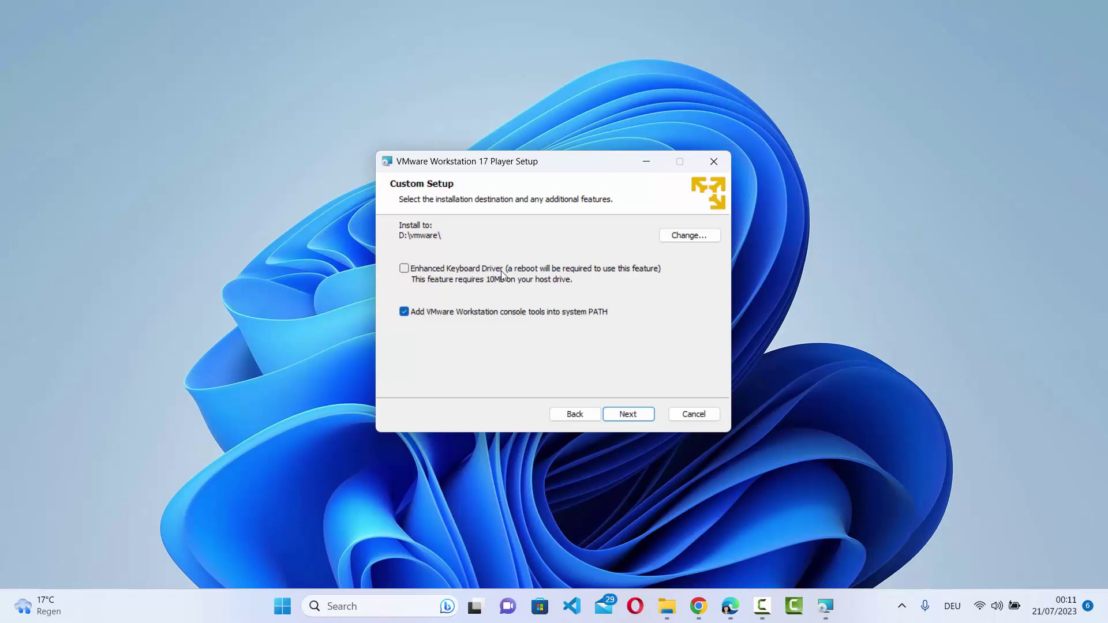
- Enable Enhanced Keyboard Driver, opt out of CEIP, and keep Desktop and Start Menu shortcuts
left_click(409, 271)
left_click(625, 416)
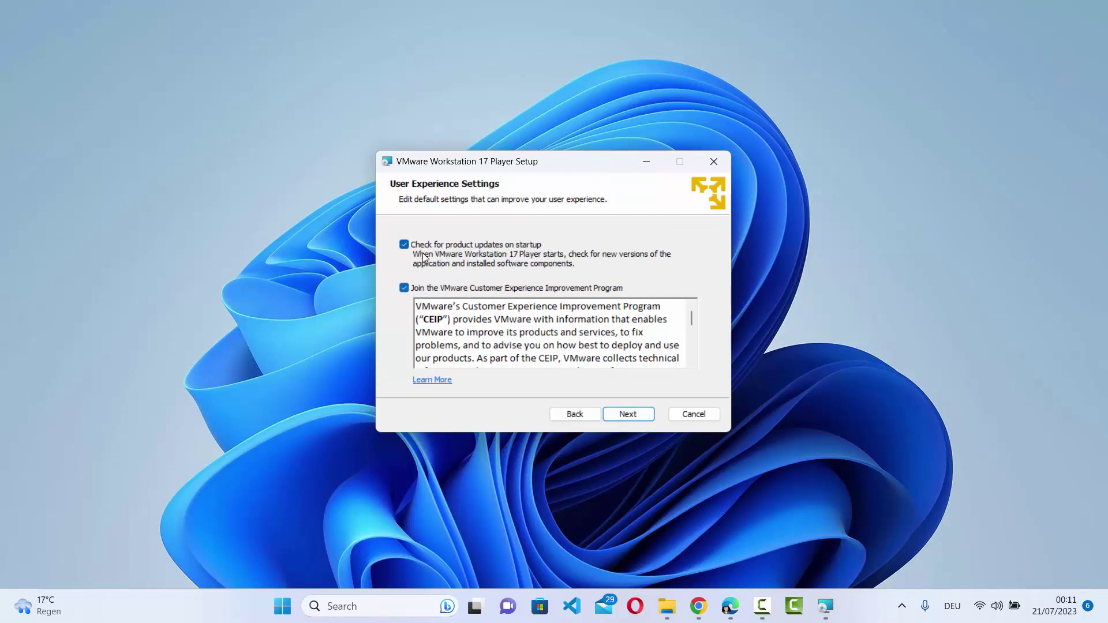
left_click(404, 290)
left_click(636, 414)
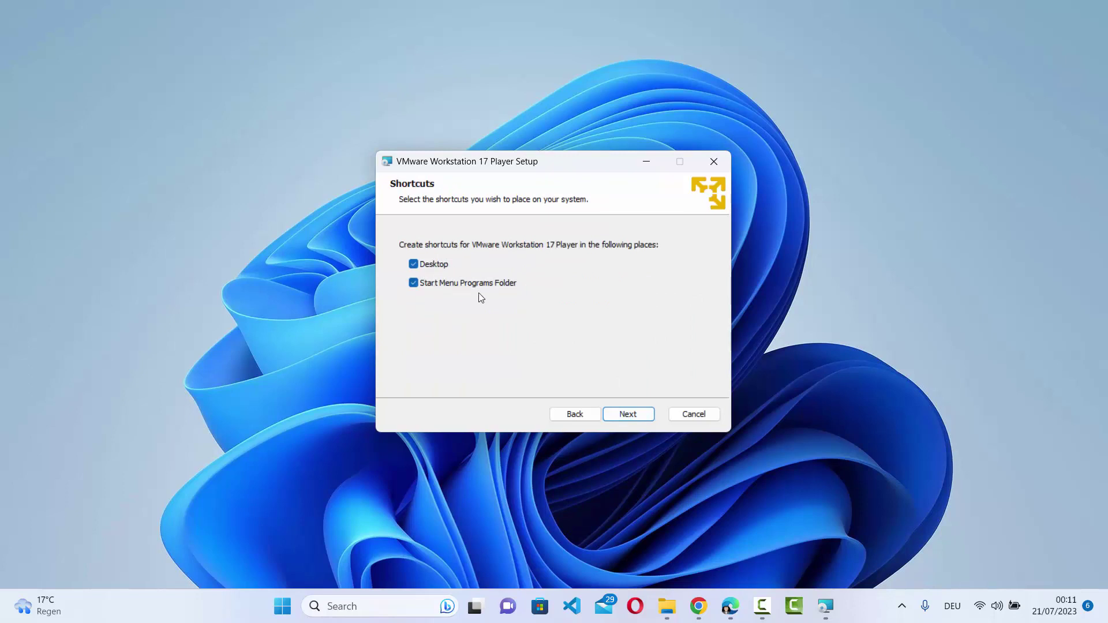
left_click(626, 417)
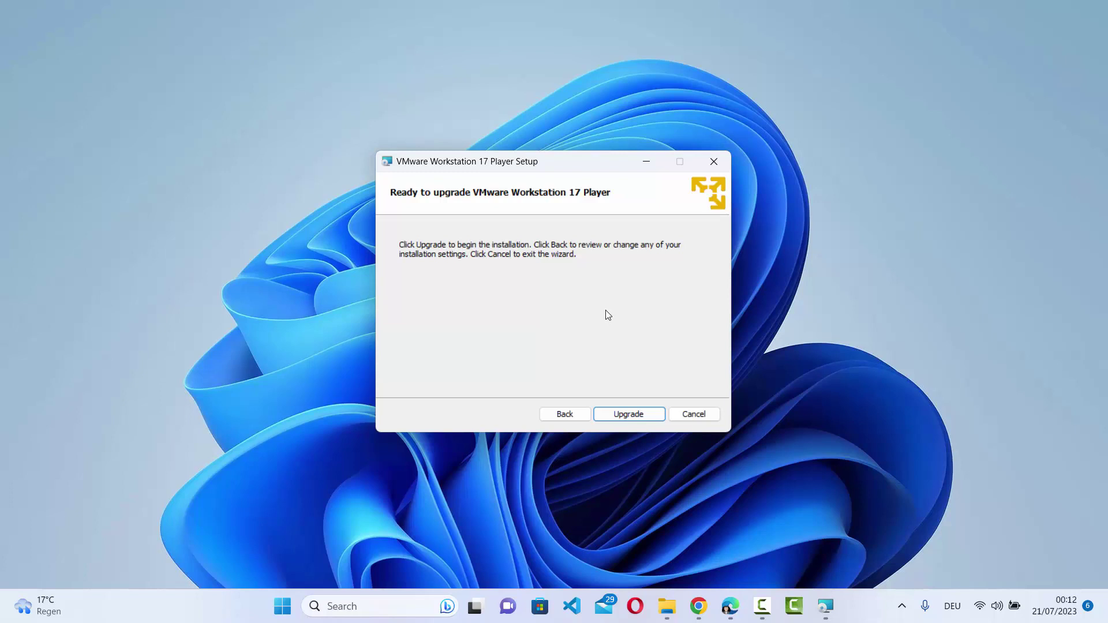
- Run the upgrade installation and finish the wizard once it completes
left_click(619, 416)
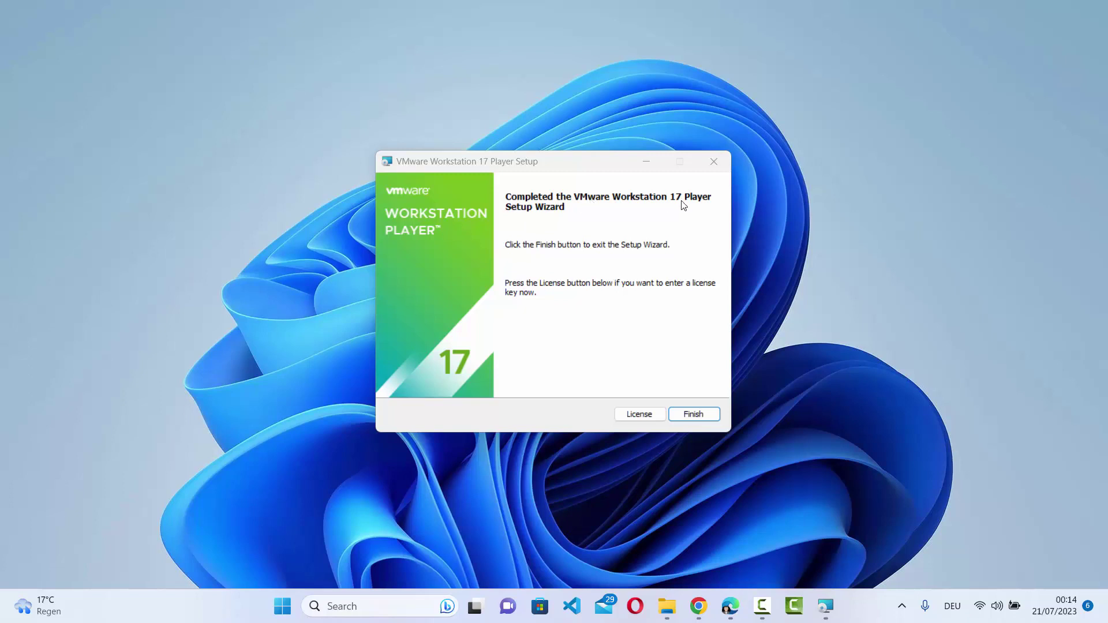
left_click(694, 415)
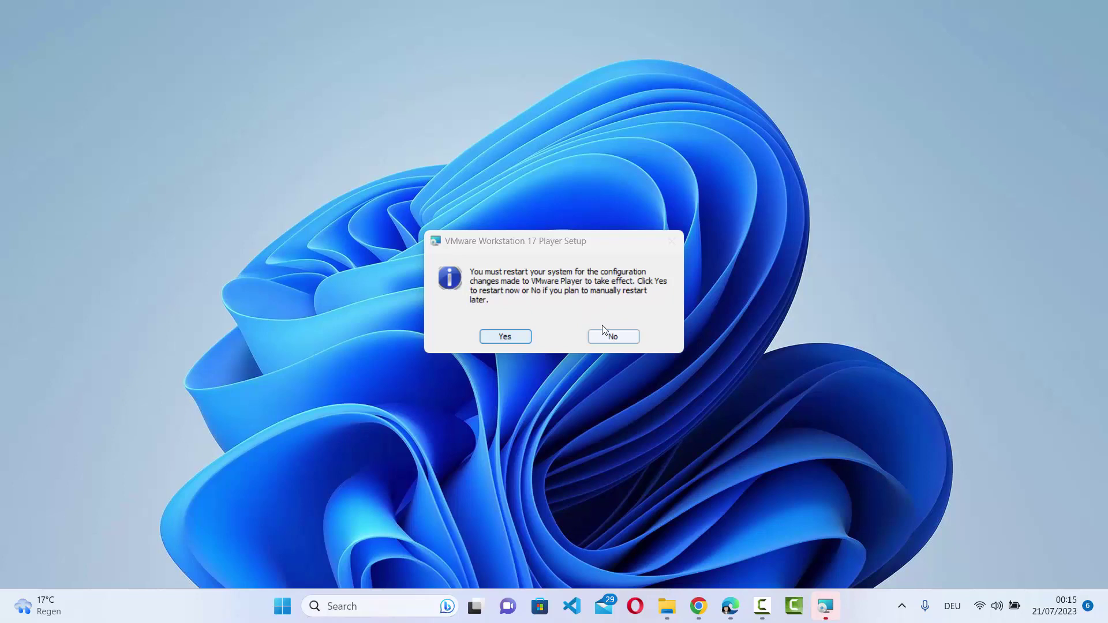
- Decline the restart, then expand the VMware folder in the Start menu's All apps list
left_click(610, 339)
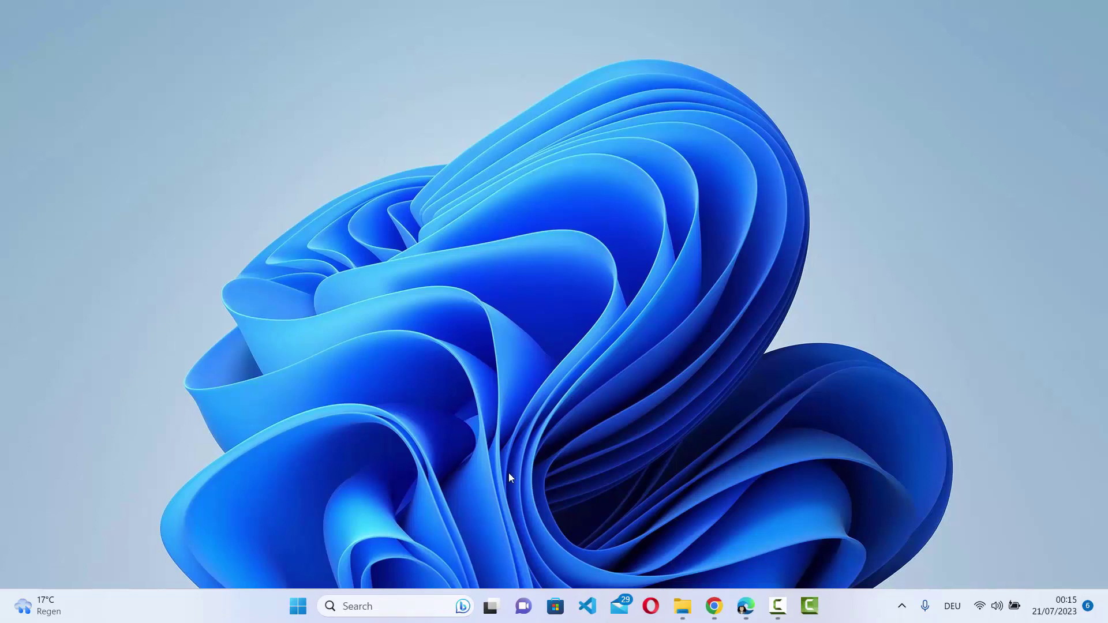
left_click(303, 605)
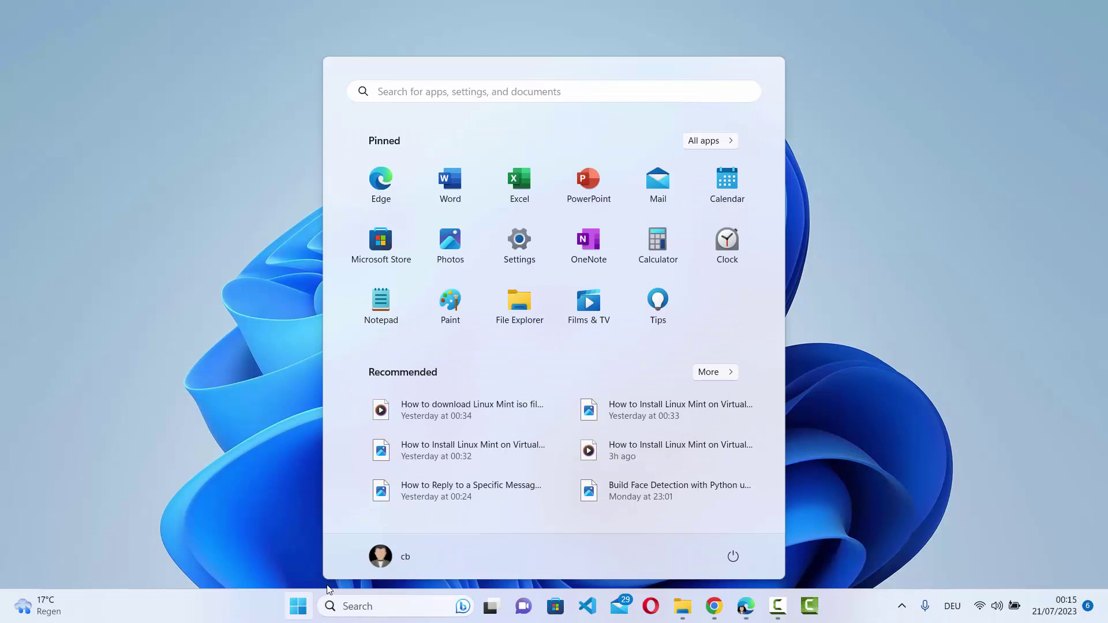
left_click(722, 141)
scroll(523, 269, "down", 15)
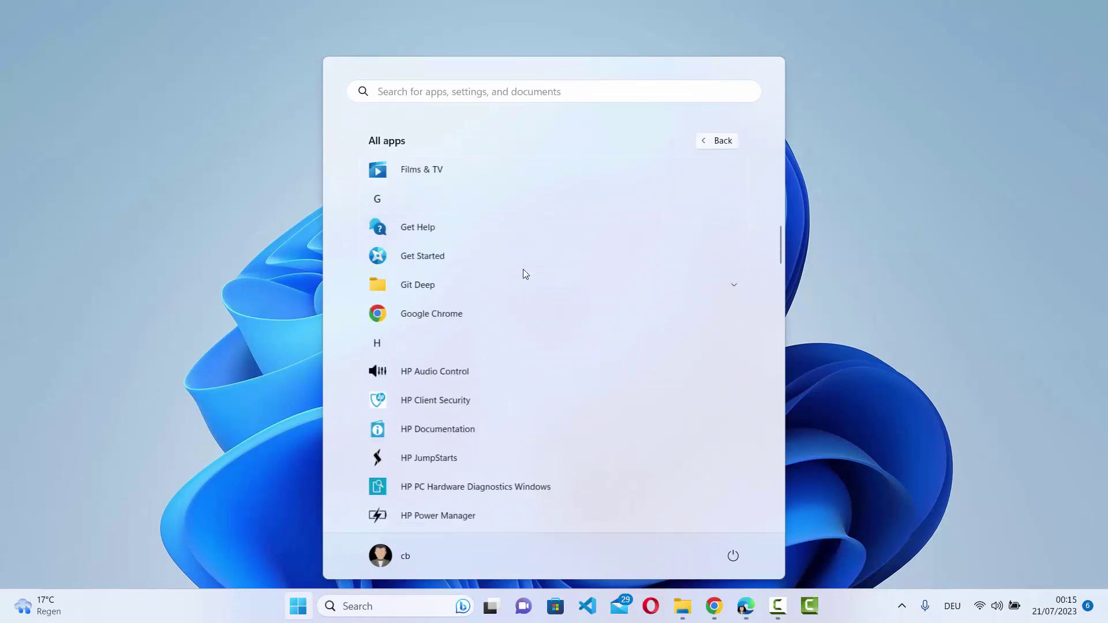
scroll(523, 268, "down", 15)
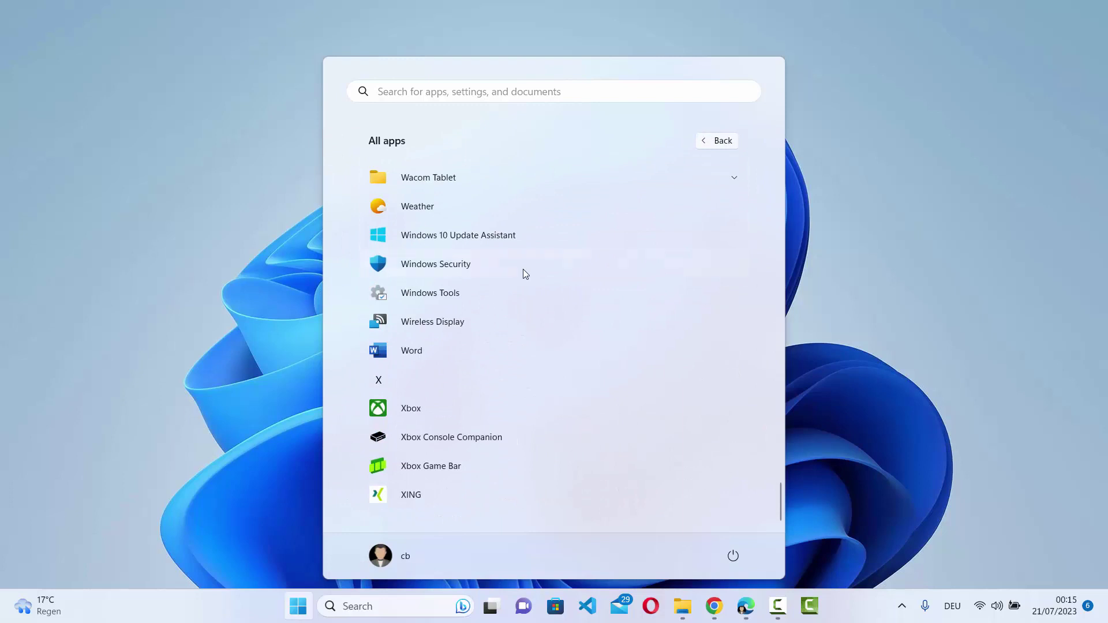
scroll(472, 274, "up", 3)
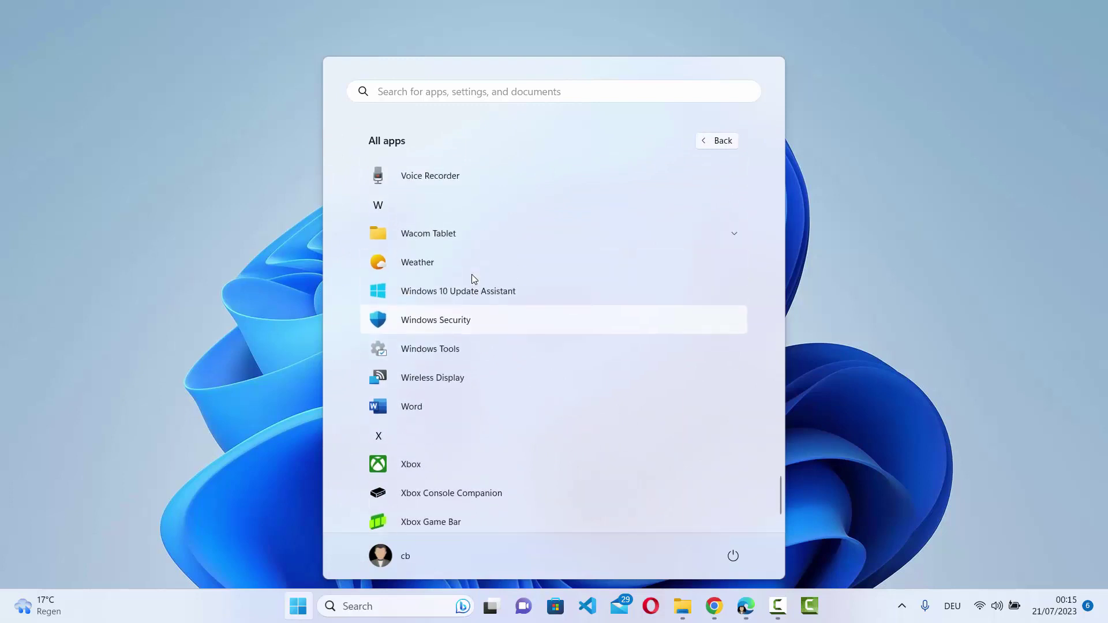
left_click(467, 269)
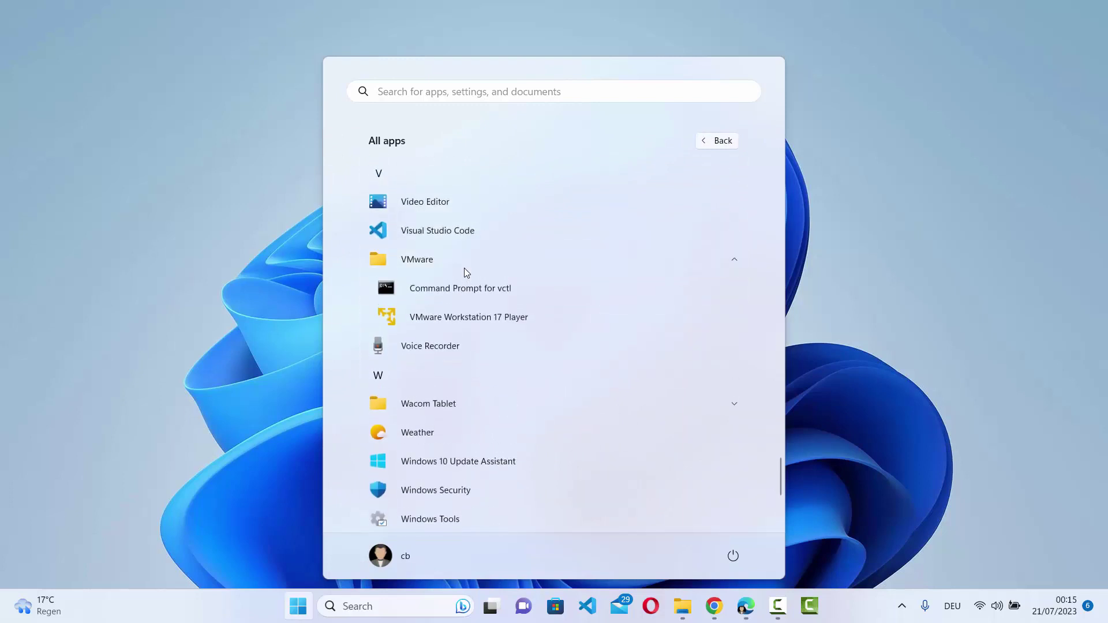
- Launch VMware Workstation 17 Player for free non-commercial use and centre its window
left_click(462, 326)
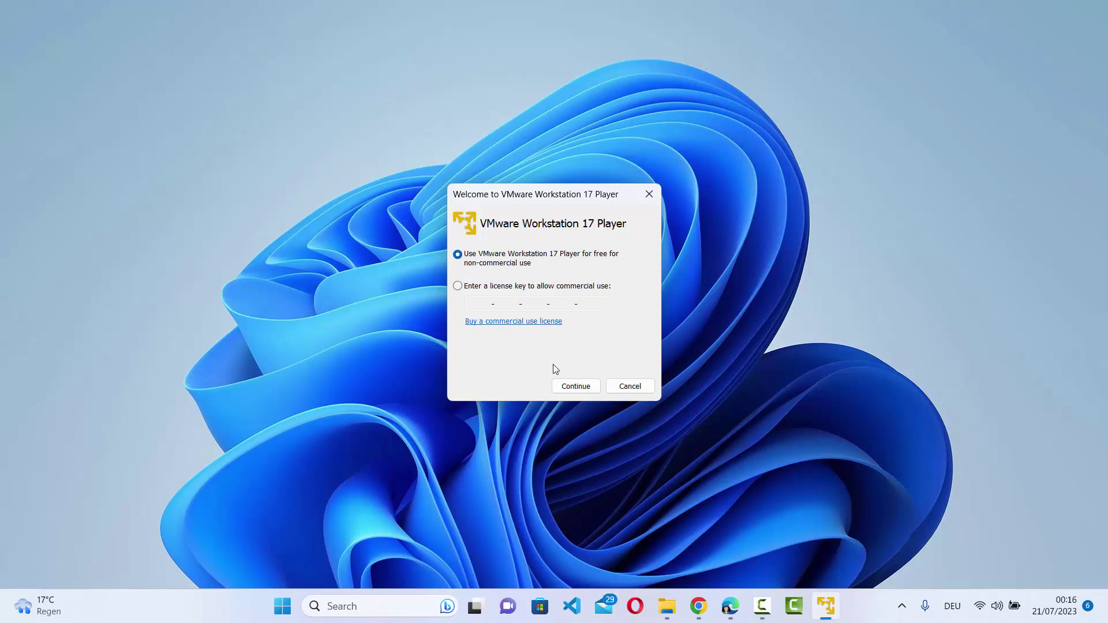
left_click(567, 388)
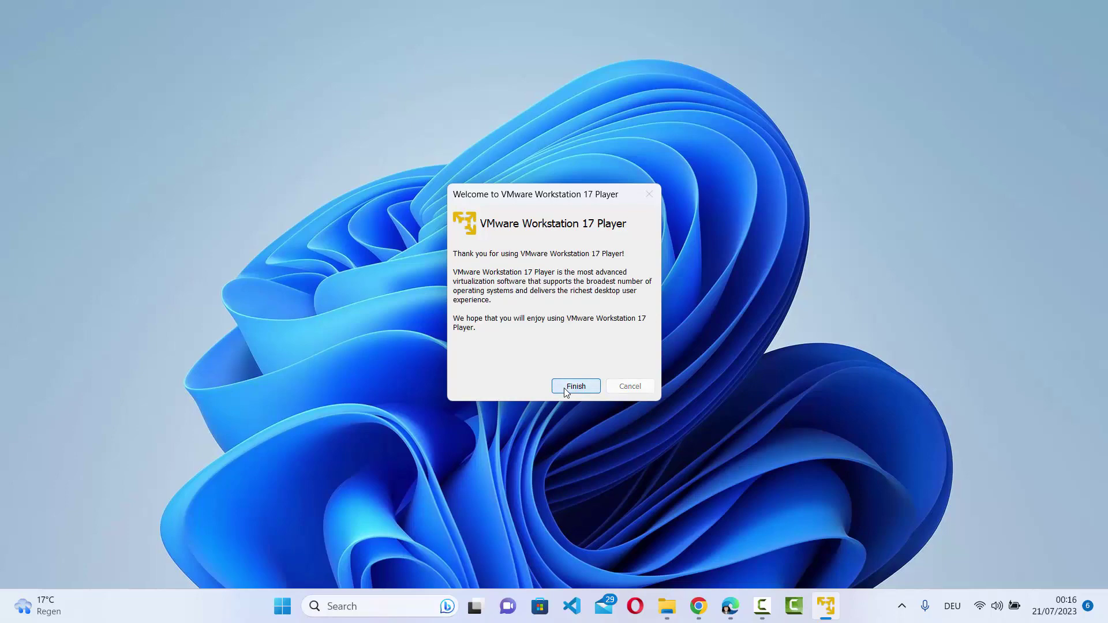
left_click(565, 389)
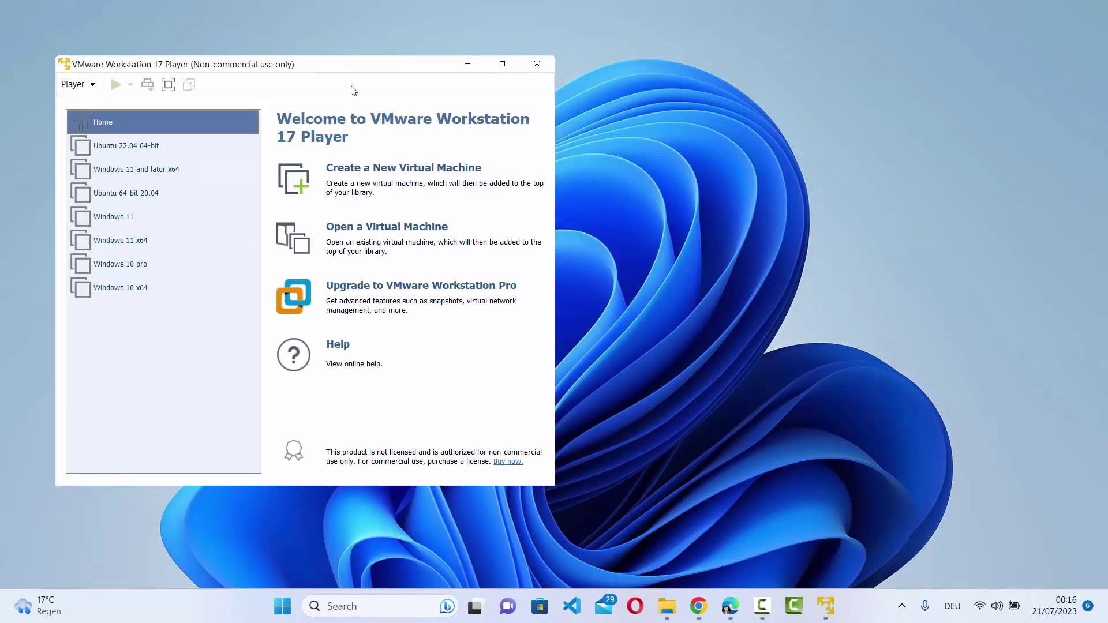
left_click_drag(350, 70, 590, 87)
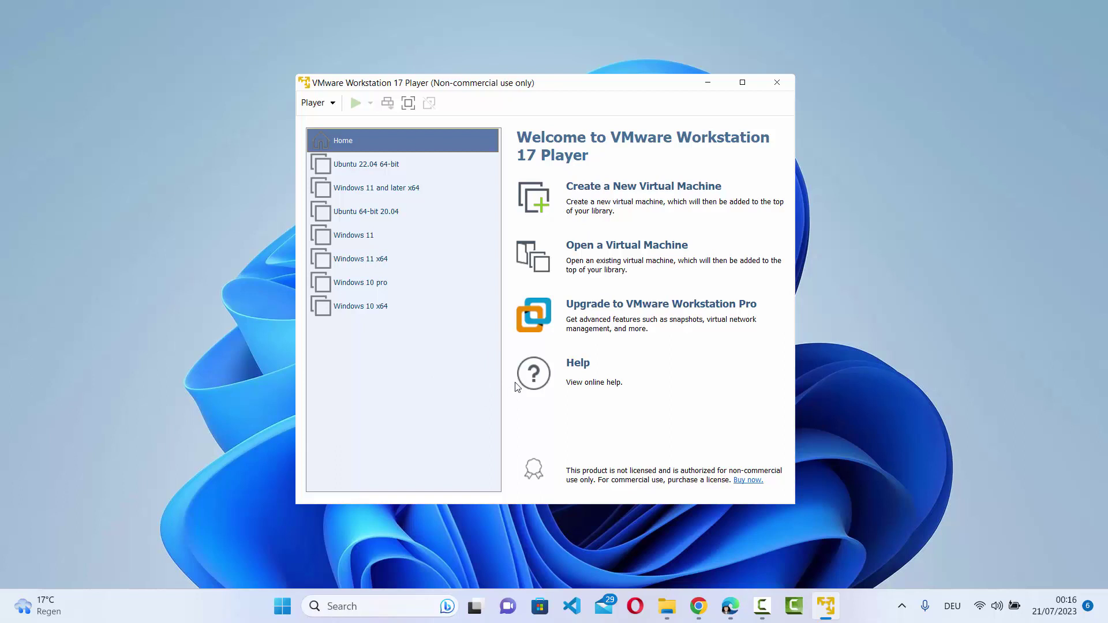
- Start the New Virtual Machine Wizard, choosing to install the operating system later
left_click(588, 190)
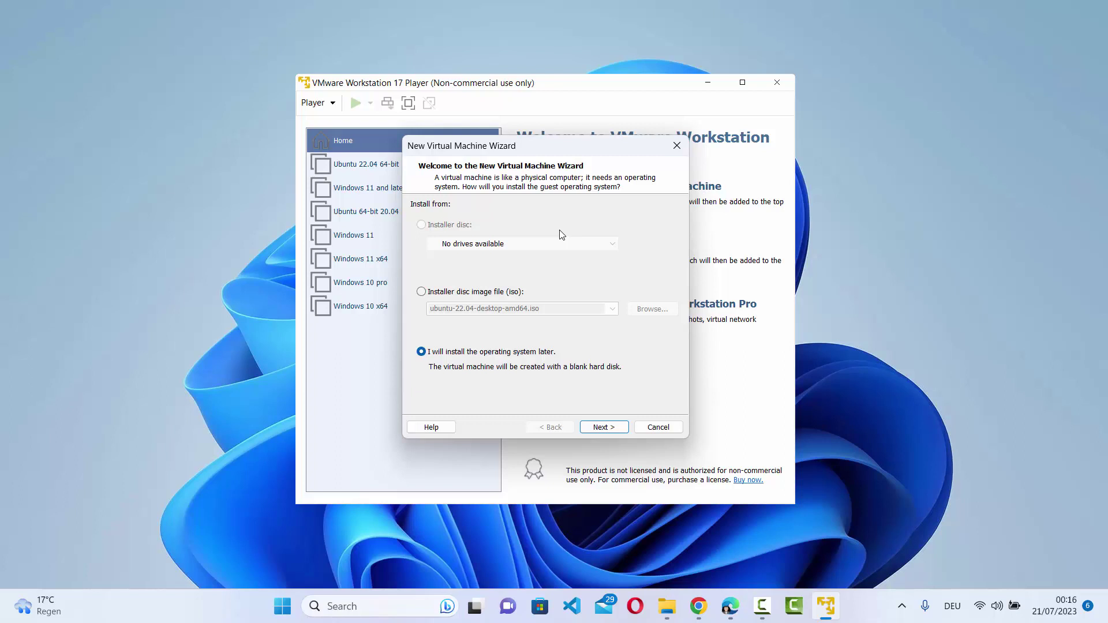
left_click(886, 380)
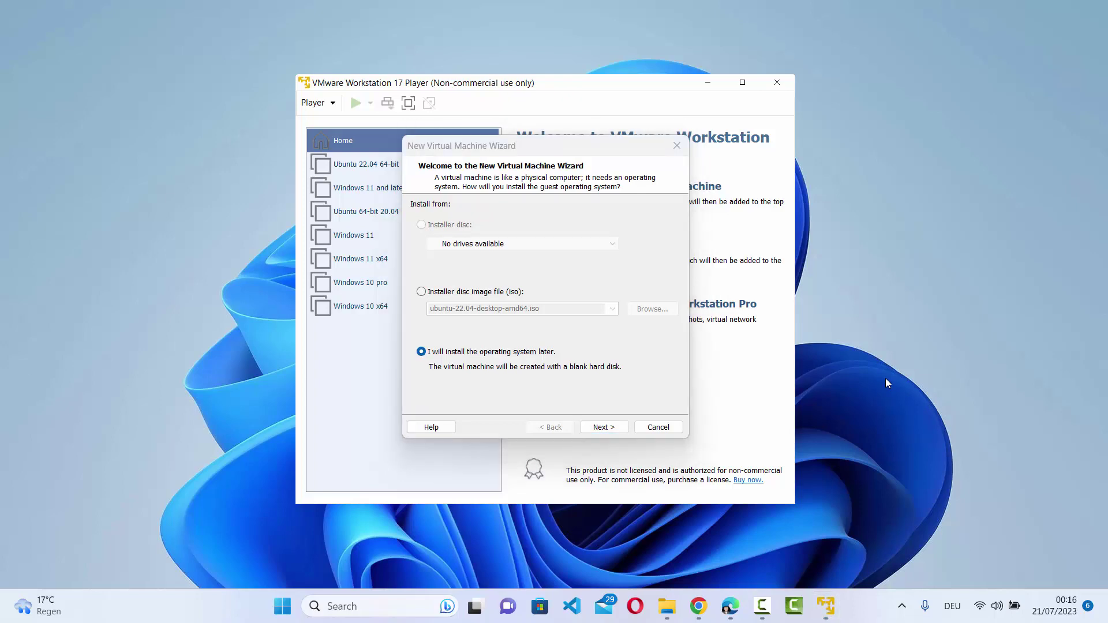